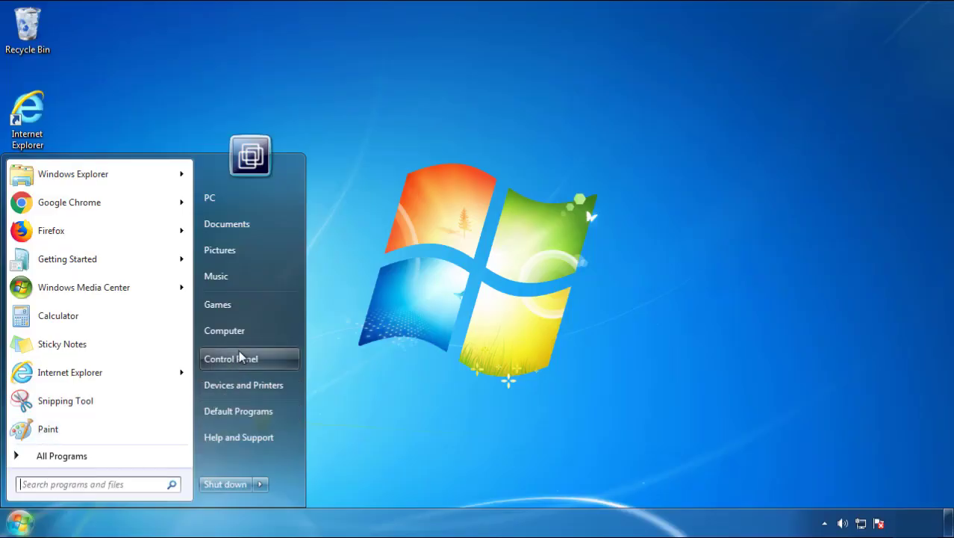
# List installed programs by Installed On date, newest first, putting SearchMine 2.00 on top
pyautogui.click(240, 354)
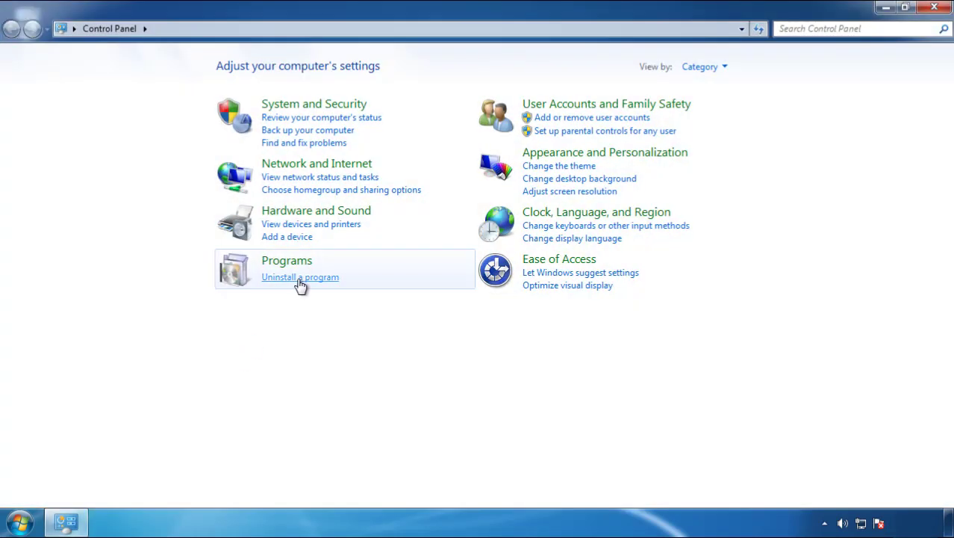
pyautogui.click(298, 279)
pyautogui.click(562, 142)
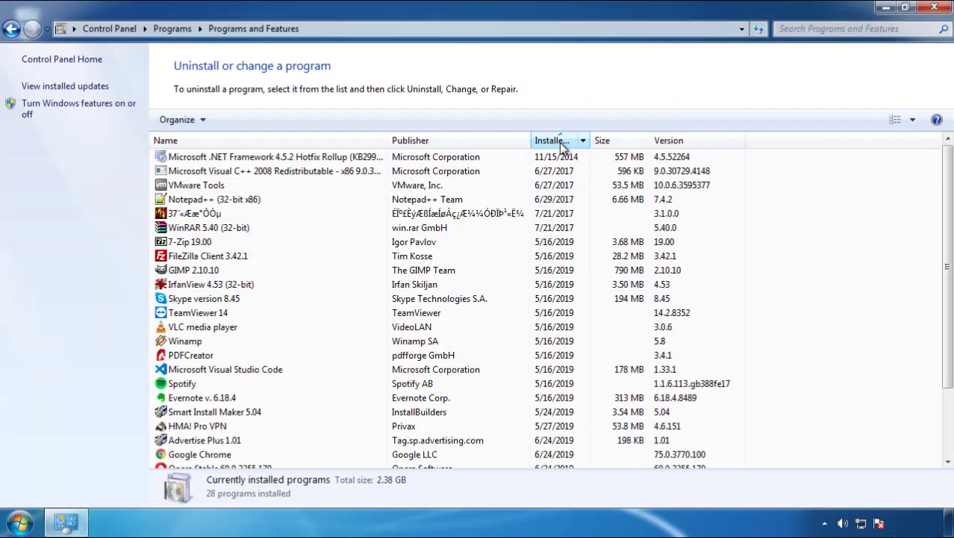
pyautogui.click(560, 142)
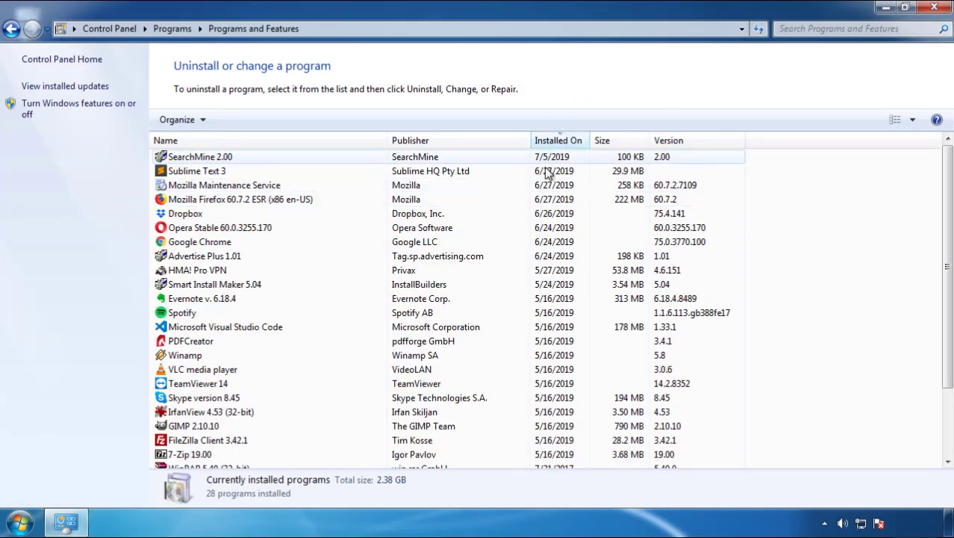
# Uninstall SearchMine 2.00 through its uninstall wizard, leaving 27 programs listed
pyautogui.click(200, 159)
pyautogui.click(238, 119)
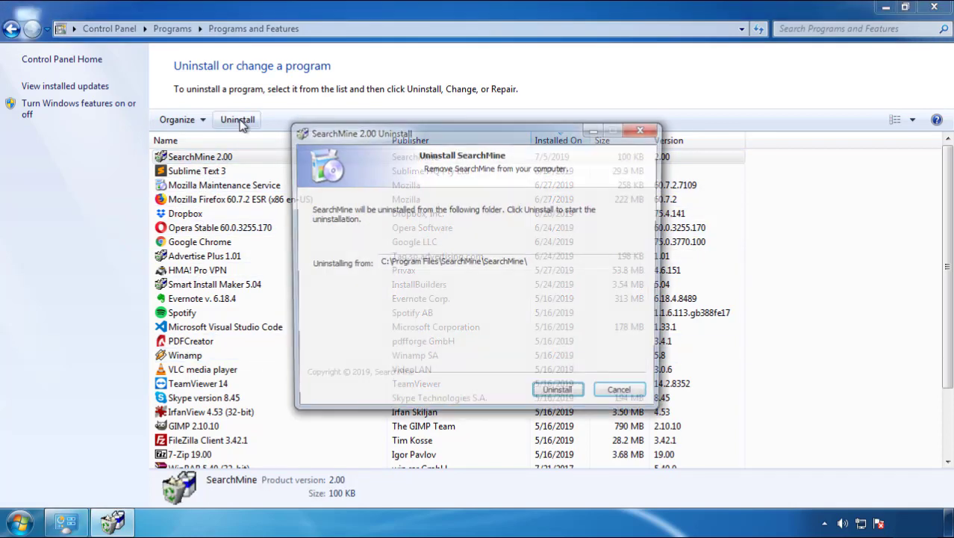
pyautogui.click(556, 395)
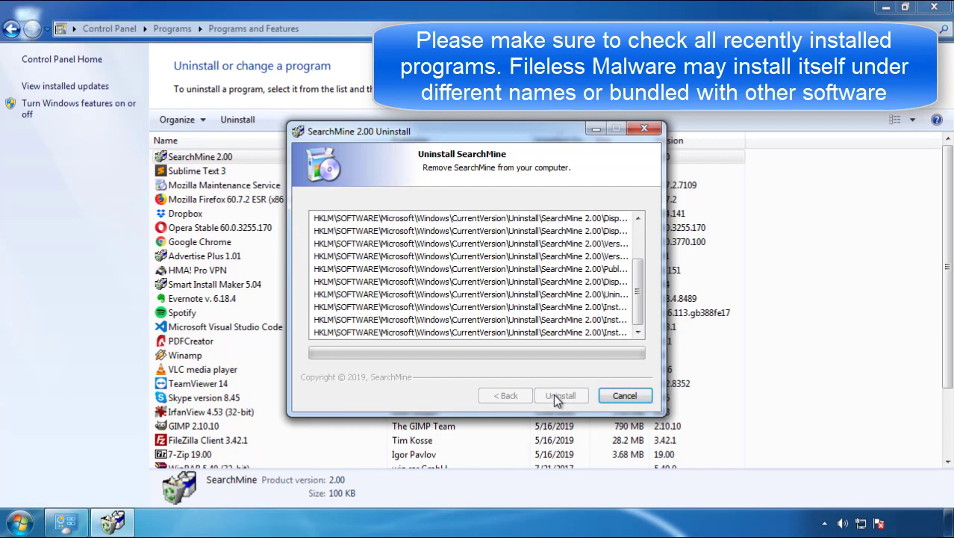
pyautogui.click(554, 394)
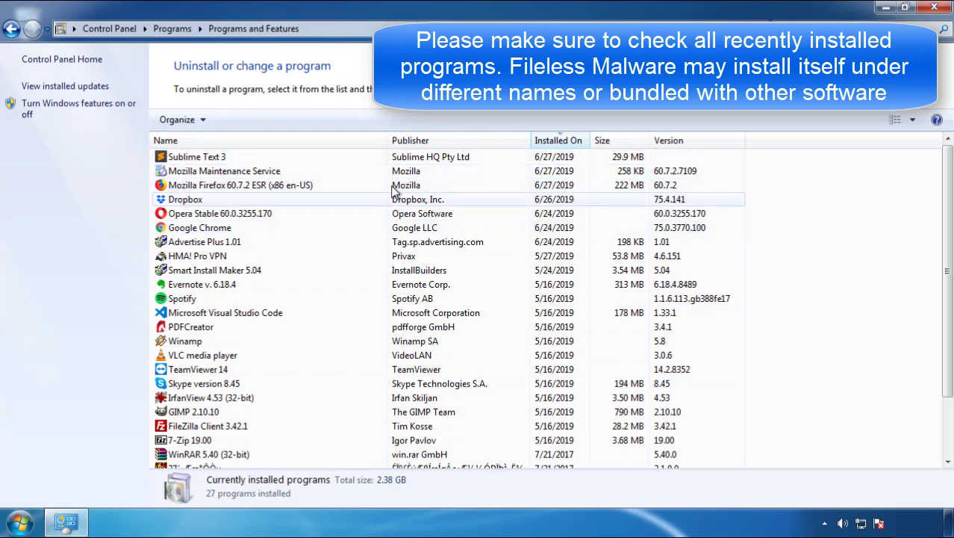
# Close Control Panel and restart Windows to reach the Advanced Boot Options menu
pyautogui.click(935, 9)
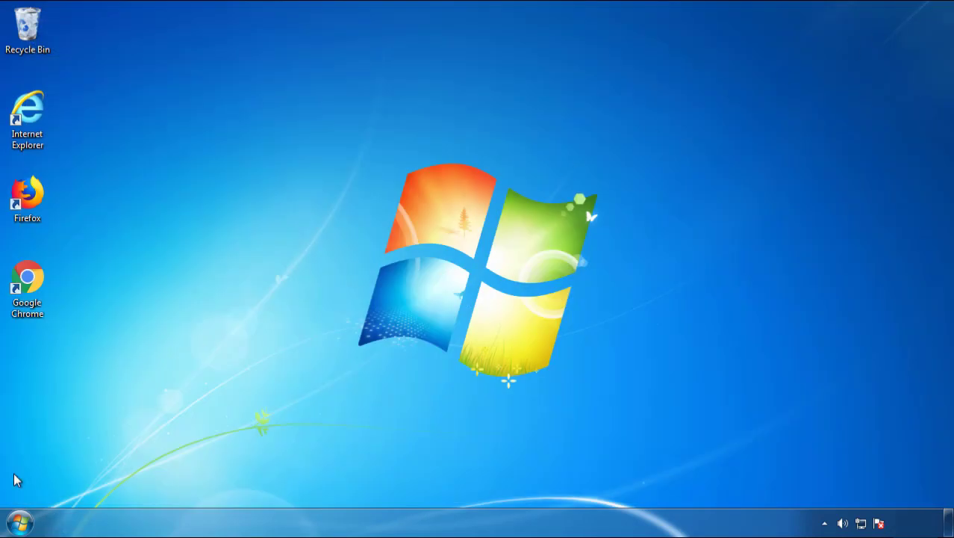
pyautogui.click(20, 521)
pyautogui.click(259, 484)
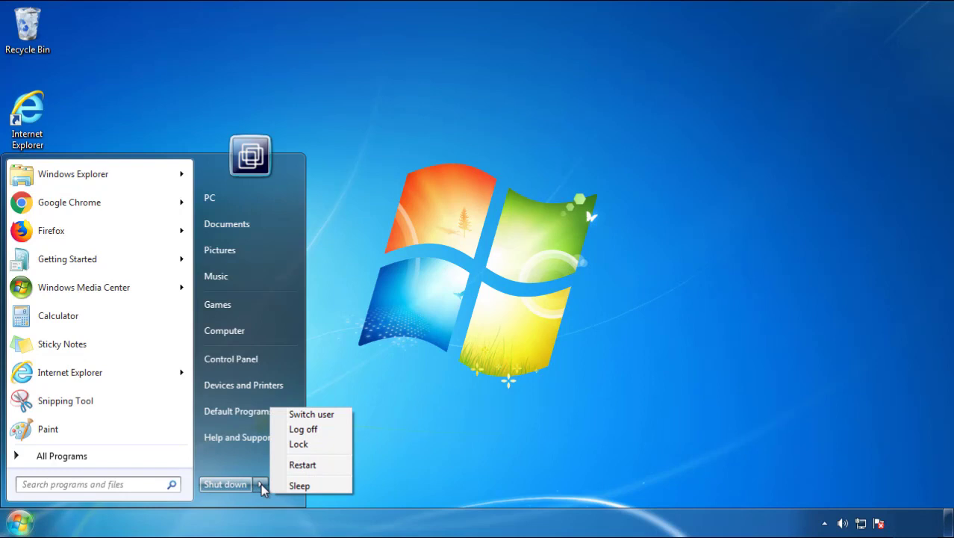
pyautogui.click(497, 407)
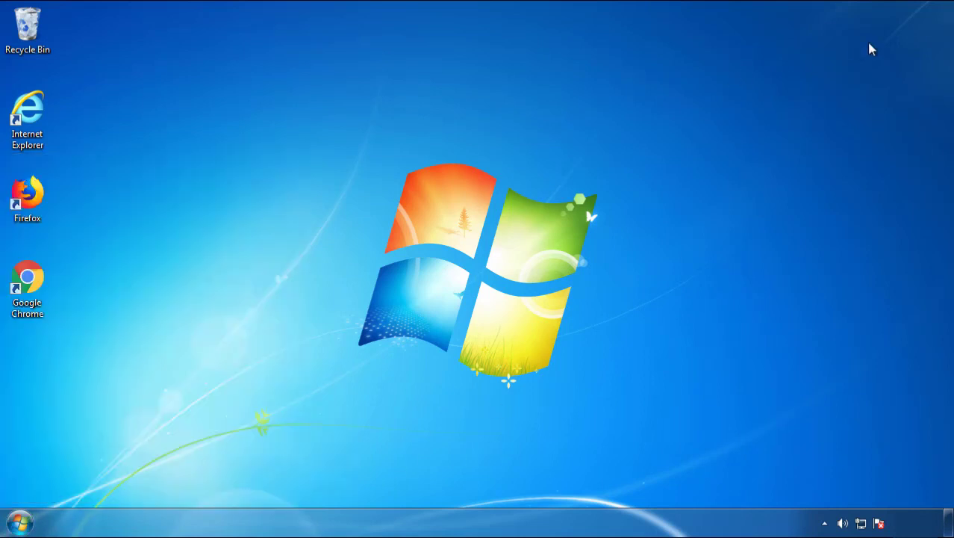
pyautogui.click(309, 473)
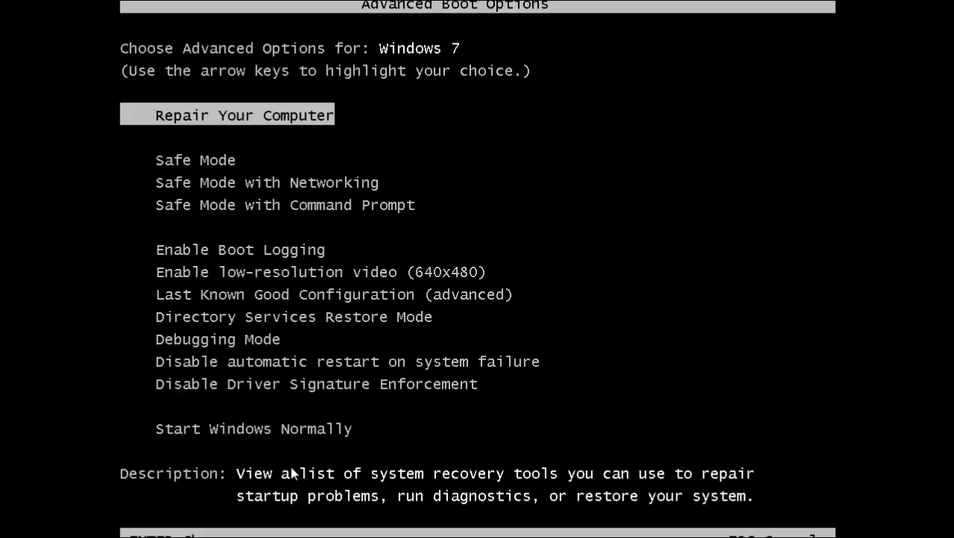
# Boot into Safe Mode and launch Firefox, declining to make it the default browser
pyautogui.press('Down')
pyautogui.press('Return')
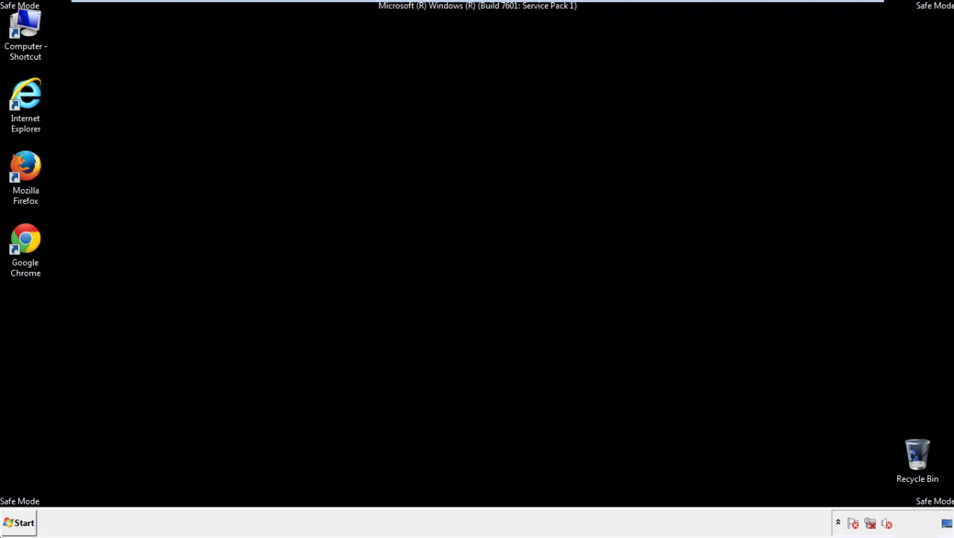
pyautogui.doubleClick(35, 175)
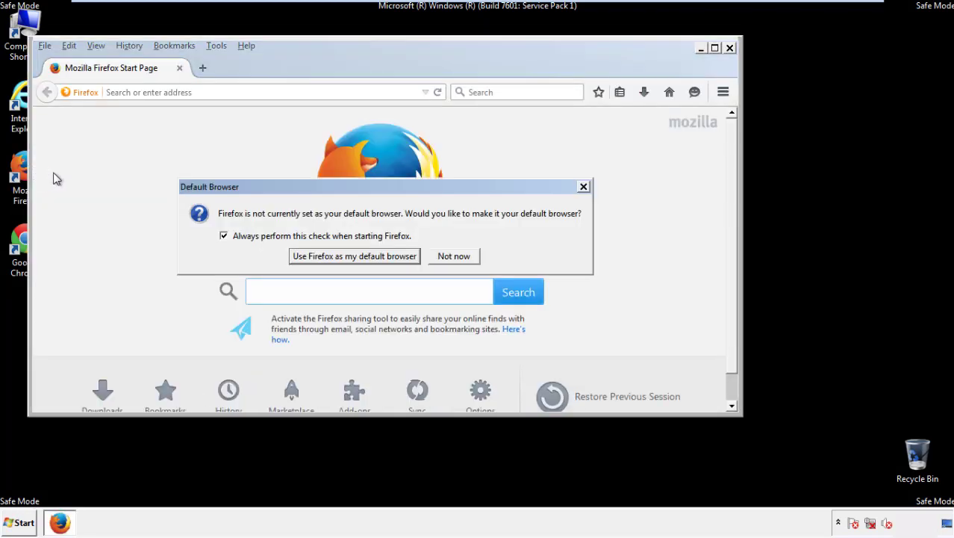
pyautogui.click(464, 257)
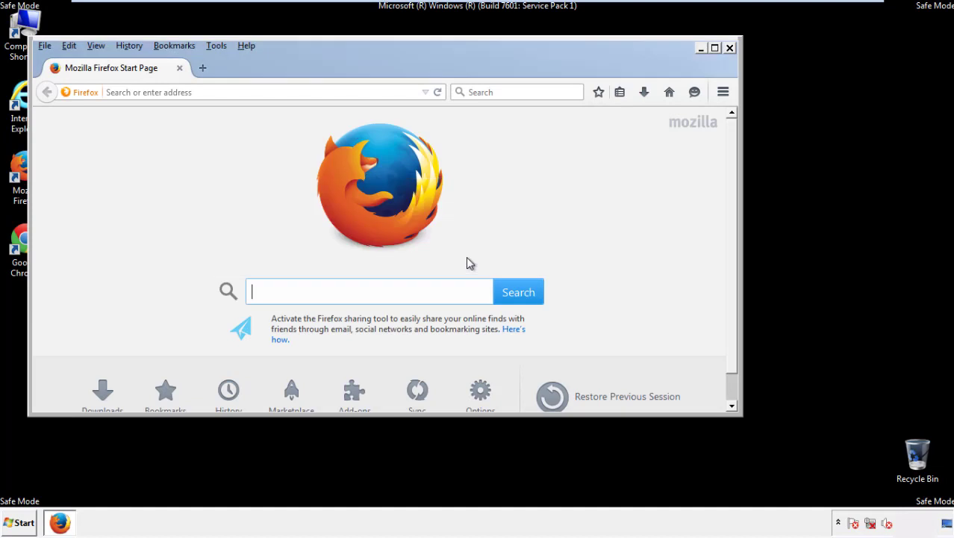
# Toggle the Firefox menu bar off and back on so it stays visible
pyautogui.rightClick(290, 65)
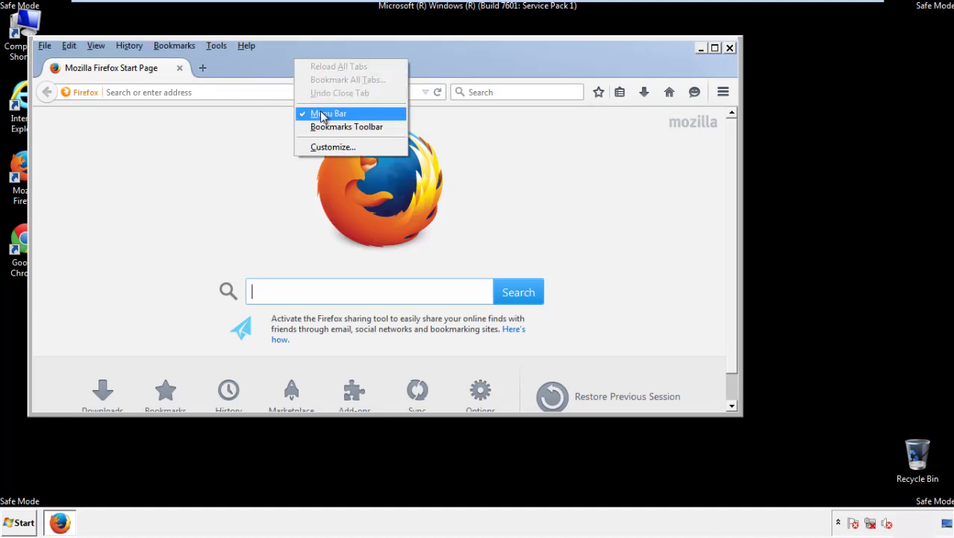
pyautogui.click(320, 111)
pyautogui.rightClick(300, 61)
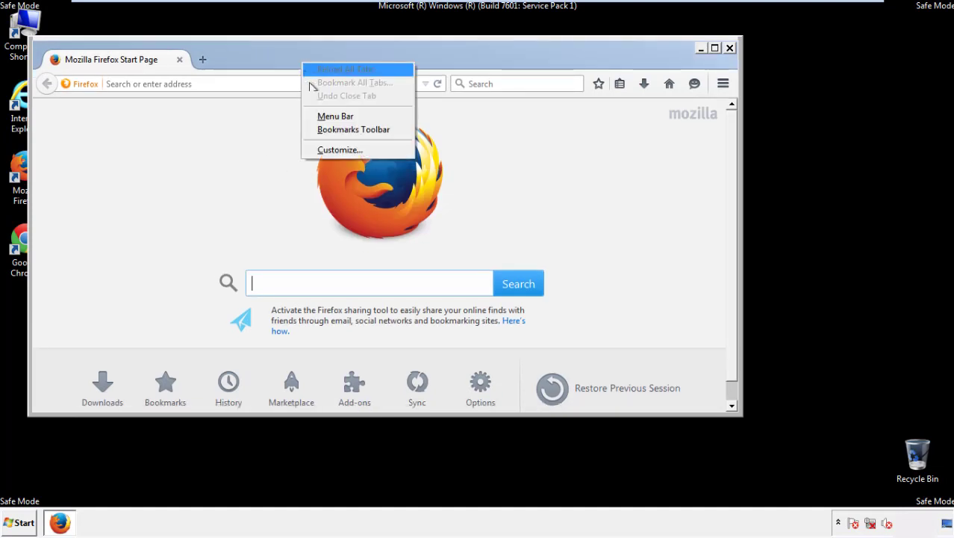
pyautogui.click(321, 116)
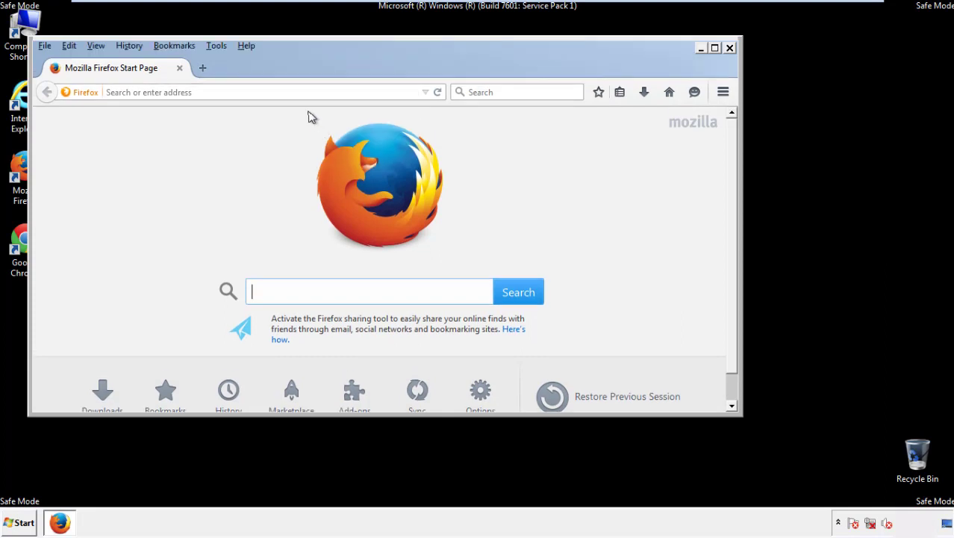
# Clear Firefox history for Everything, including offline website data and site preferences
pyautogui.click(135, 47)
pyautogui.click(146, 75)
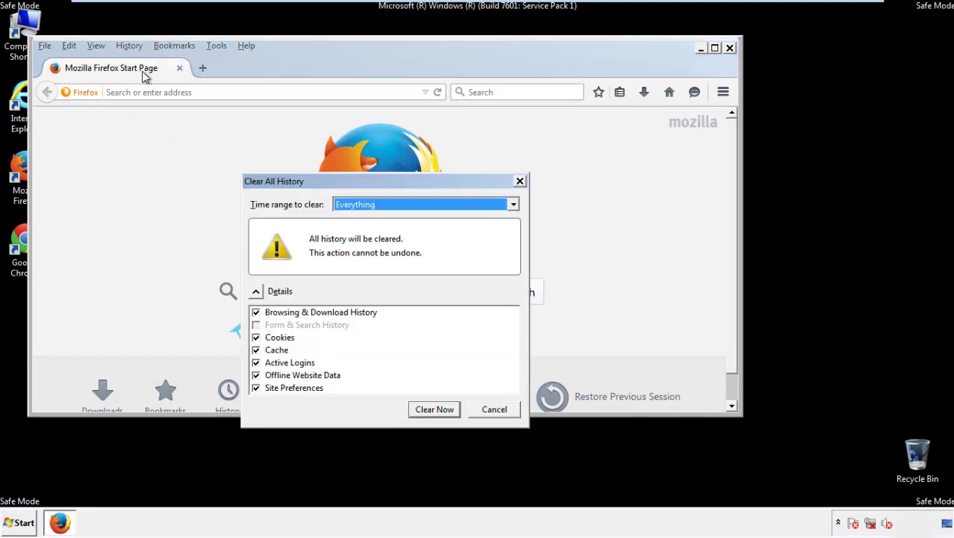
pyautogui.click(355, 207)
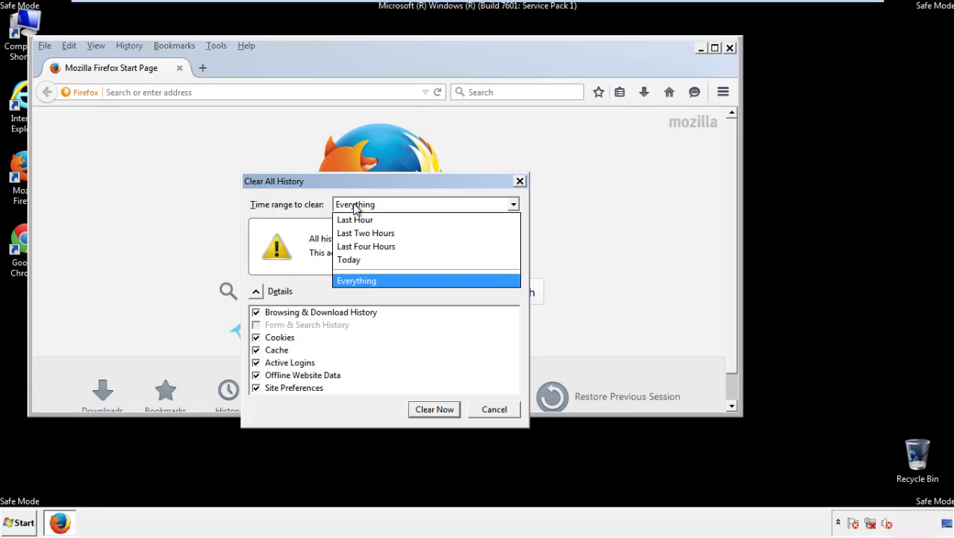
pyautogui.click(356, 277)
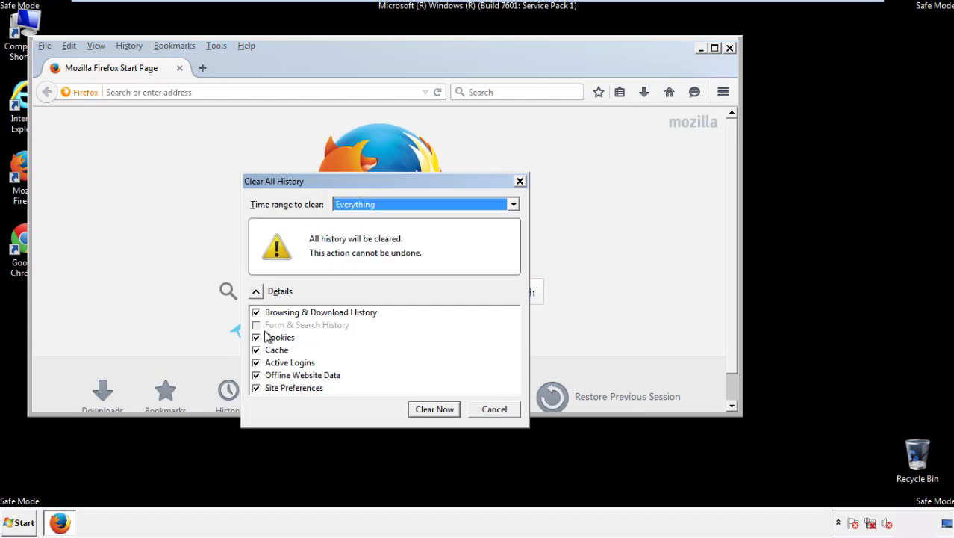
pyautogui.click(256, 375)
pyautogui.click(257, 388)
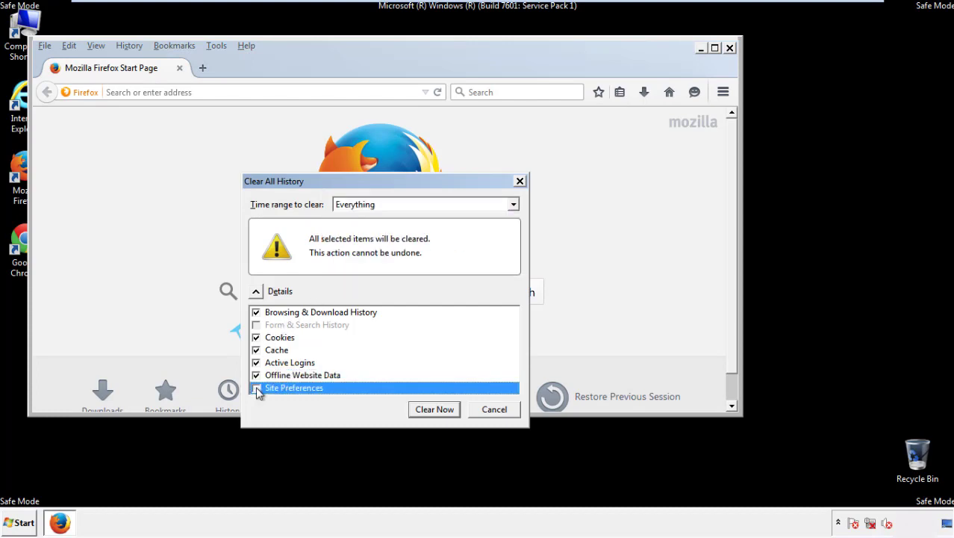
pyautogui.click(433, 410)
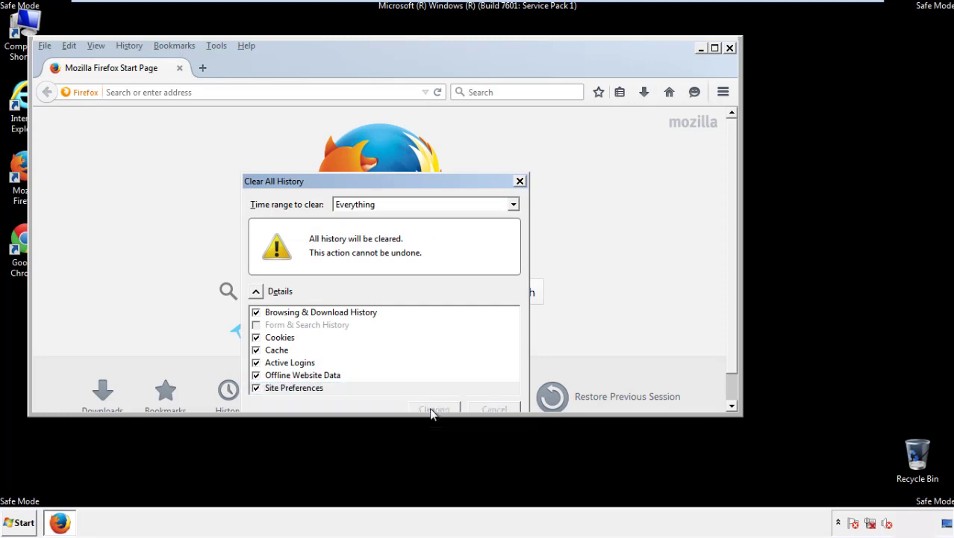
# Refresh Firefox from Troubleshooting Information, decline the default-browser prompt, and close it
pyautogui.click(246, 46)
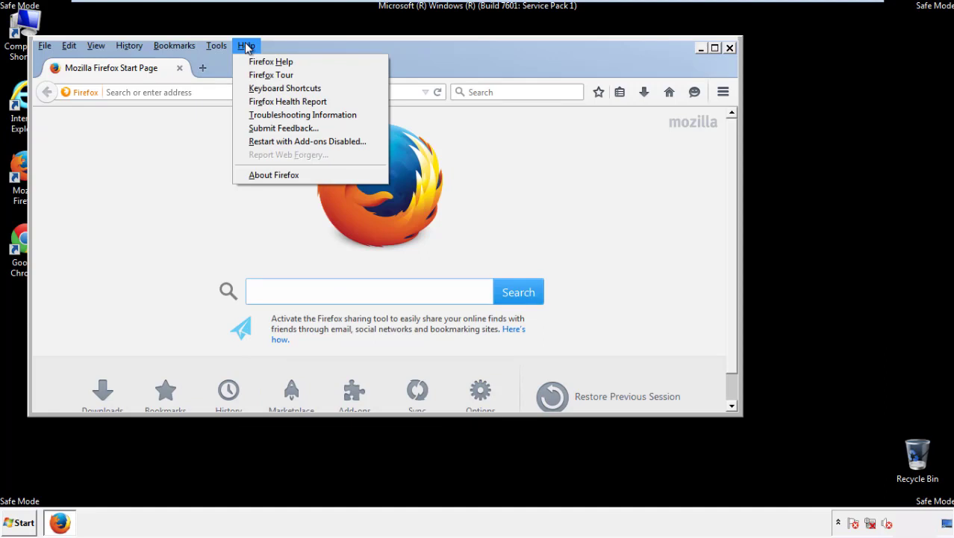
pyautogui.click(275, 115)
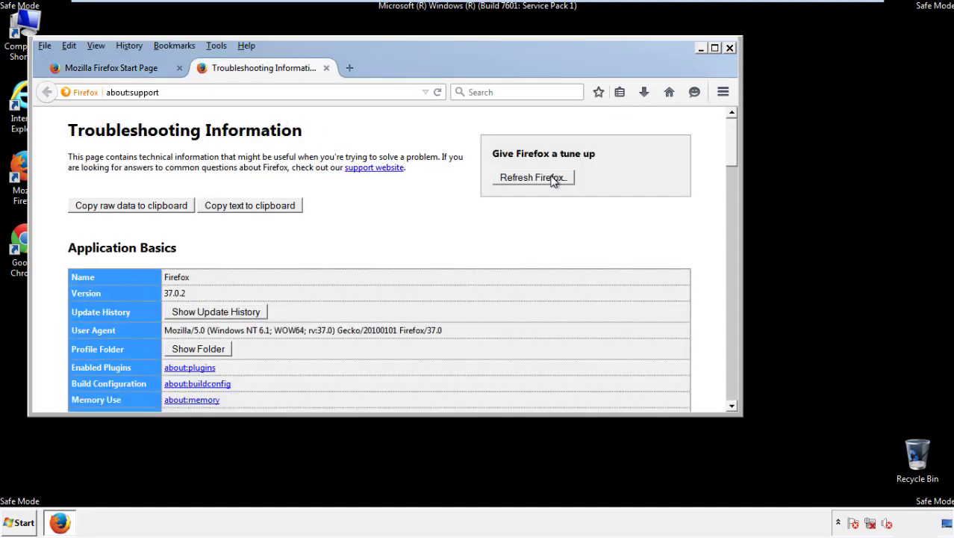
pyautogui.click(553, 181)
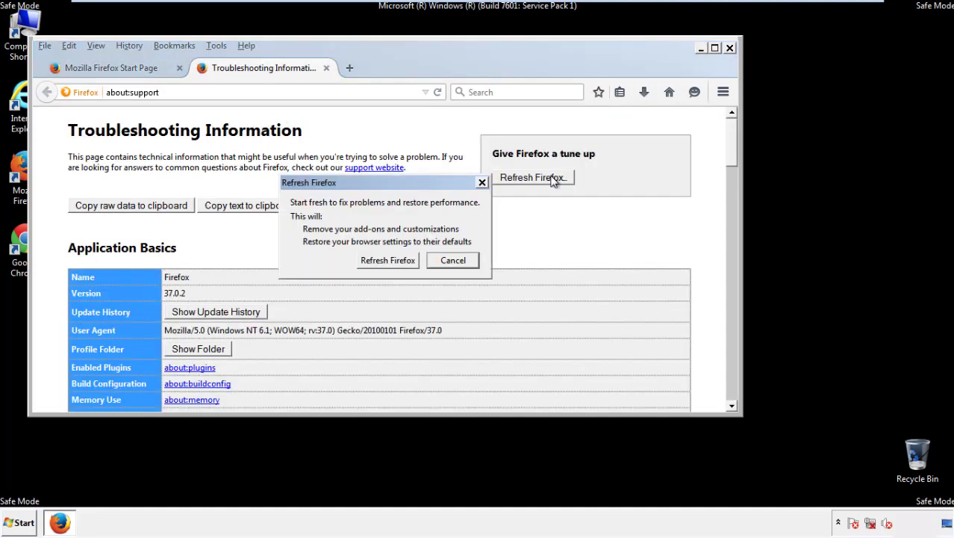
pyautogui.click(388, 260)
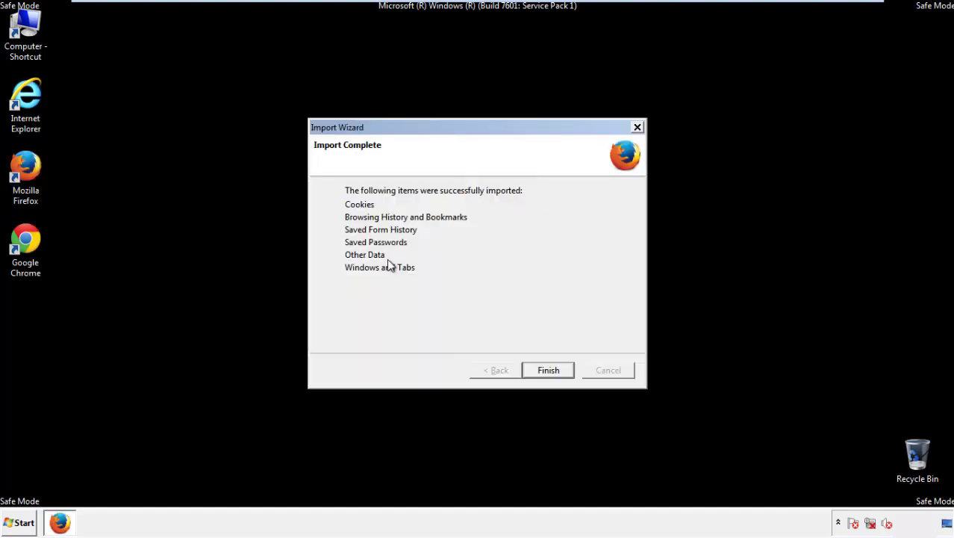
pyautogui.click(549, 372)
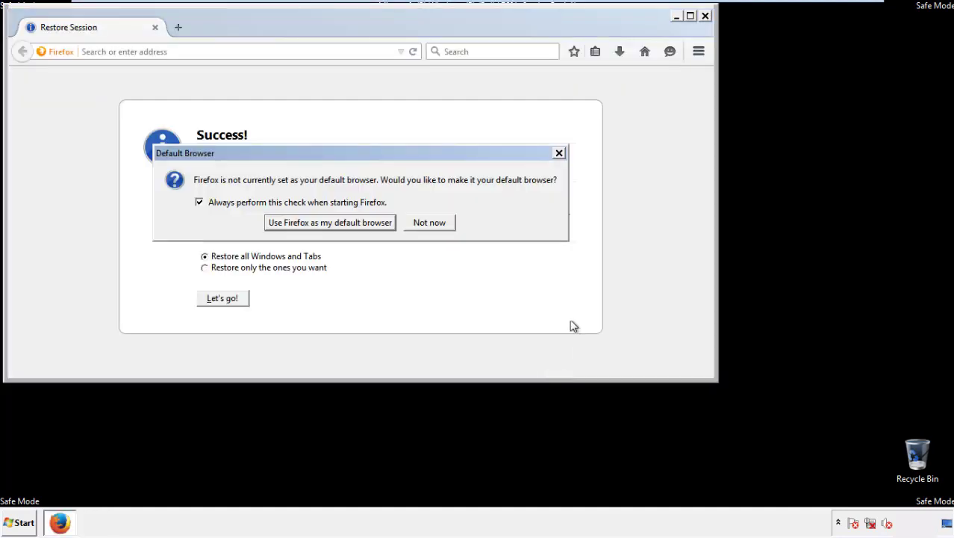
pyautogui.click(430, 224)
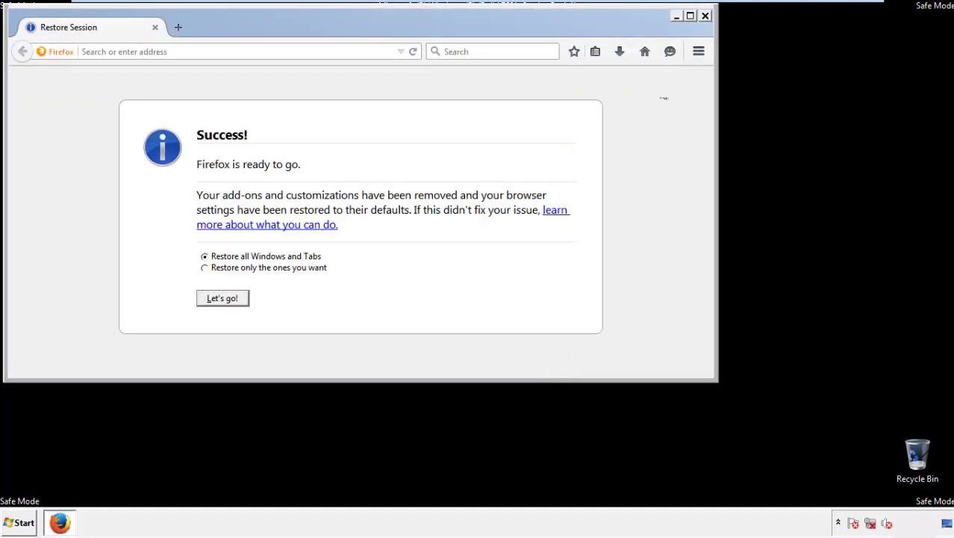
pyautogui.click(705, 16)
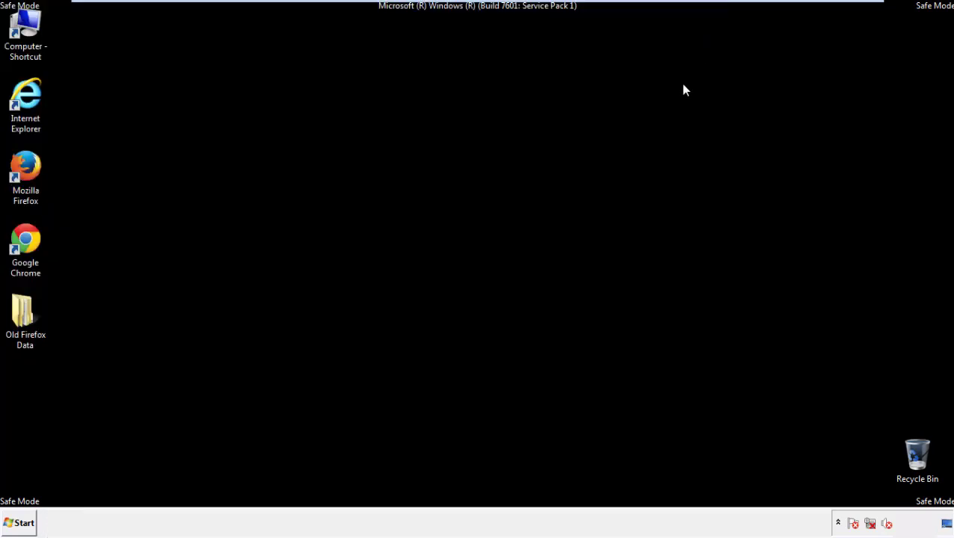
# Launch Chrome, choose 'Don't ask again' on the default-browser bar, and open Settings
pyautogui.click(22, 237)
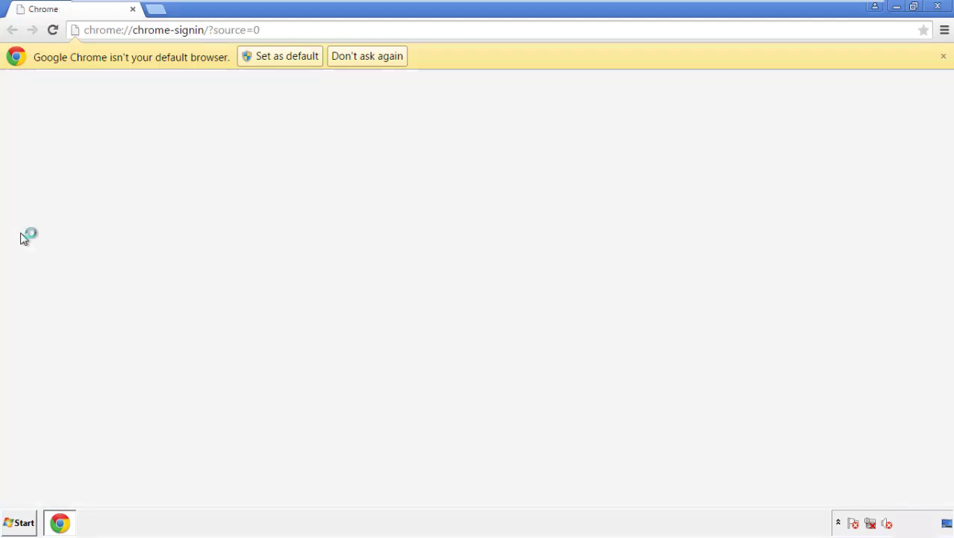
pyautogui.click(384, 58)
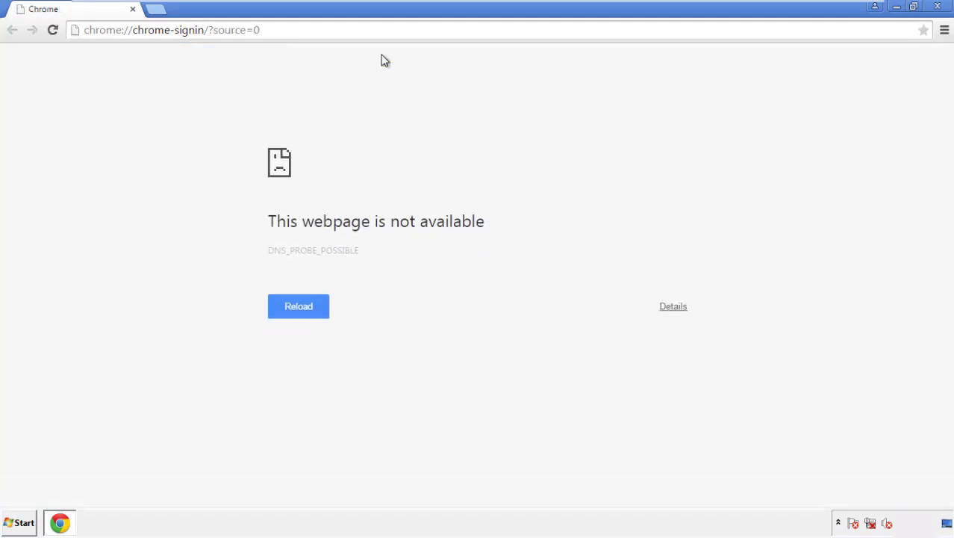
pyautogui.click(945, 32)
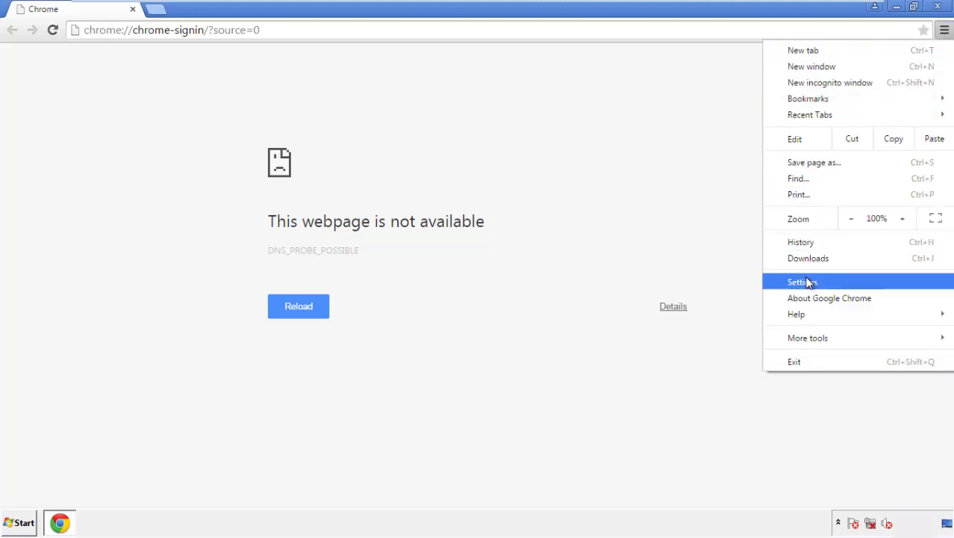
pyautogui.click(806, 282)
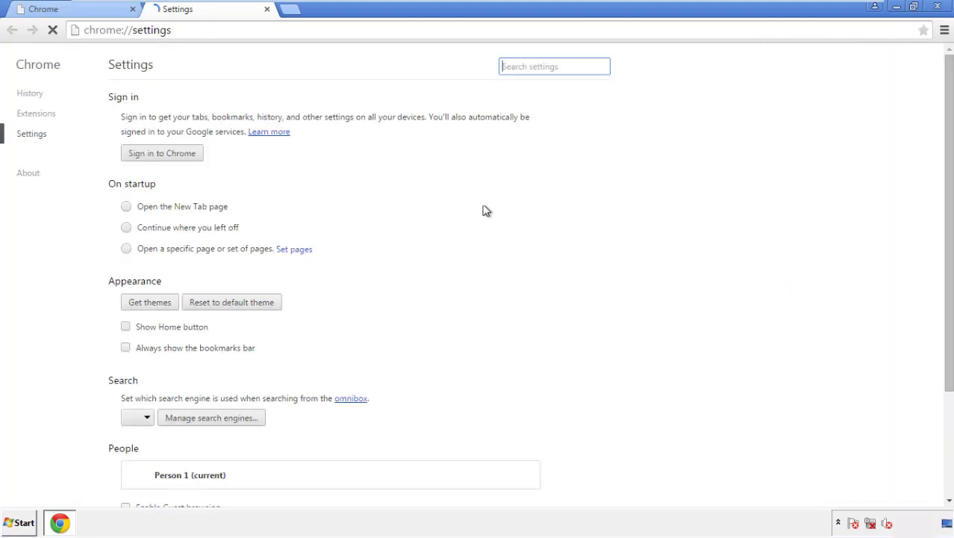
# Clear Chrome browsing data since the beginning of time, including autofill form data
pyautogui.click(34, 96)
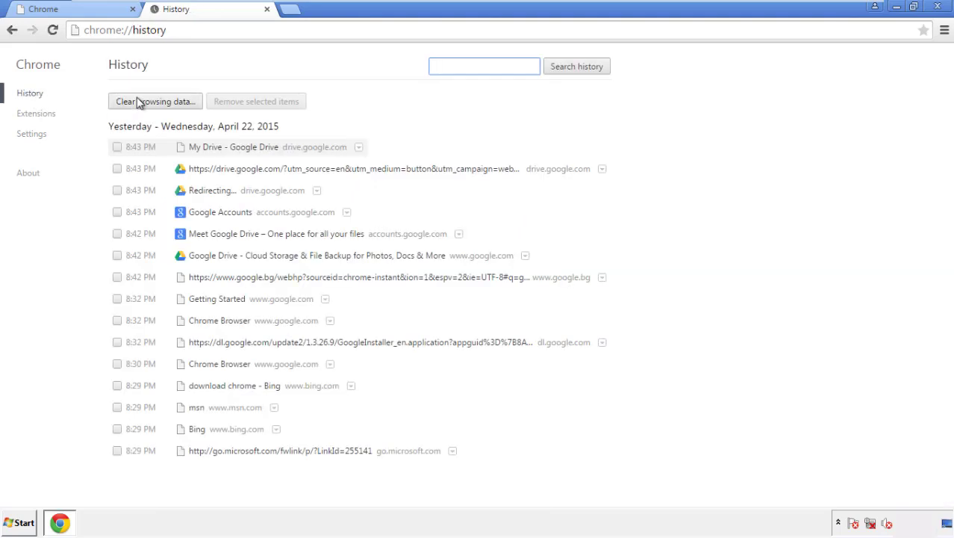
pyautogui.click(144, 105)
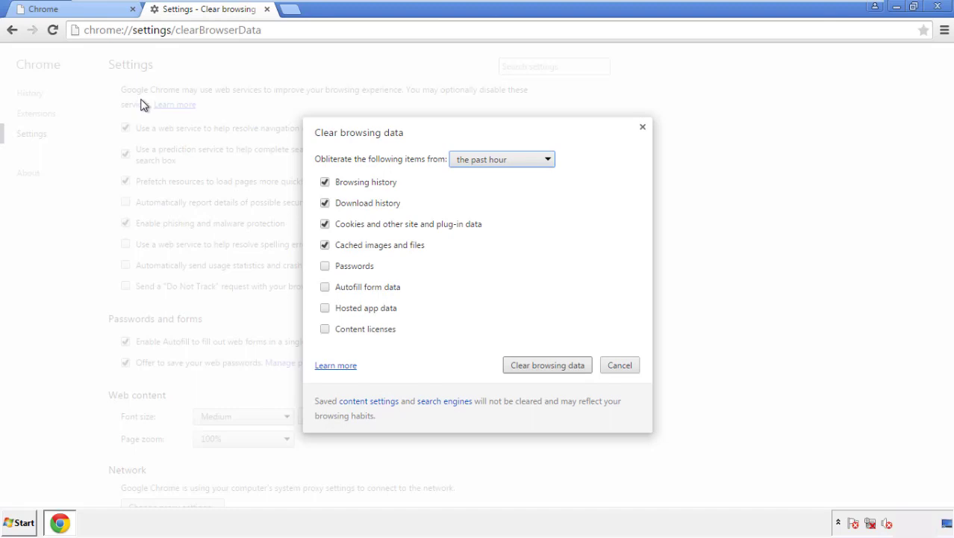
pyautogui.click(479, 162)
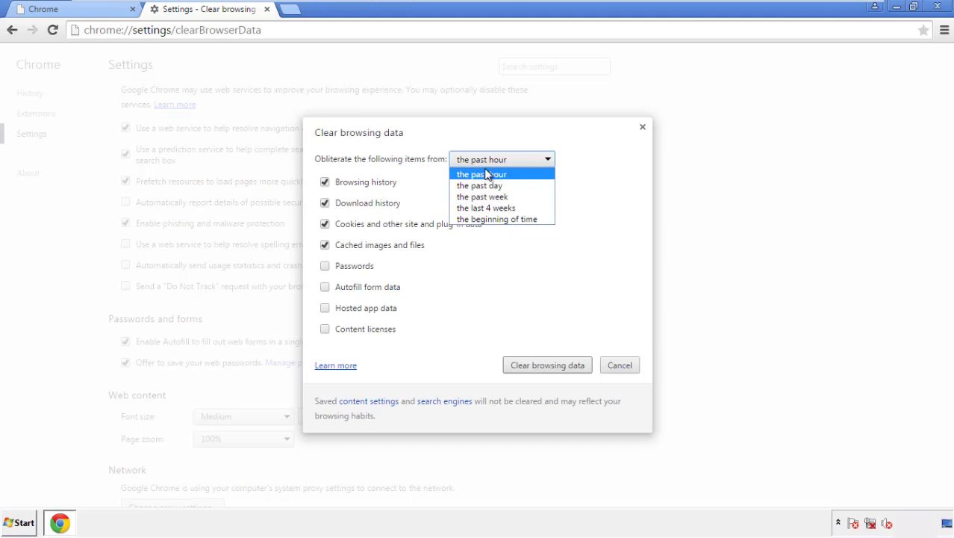
pyautogui.click(478, 221)
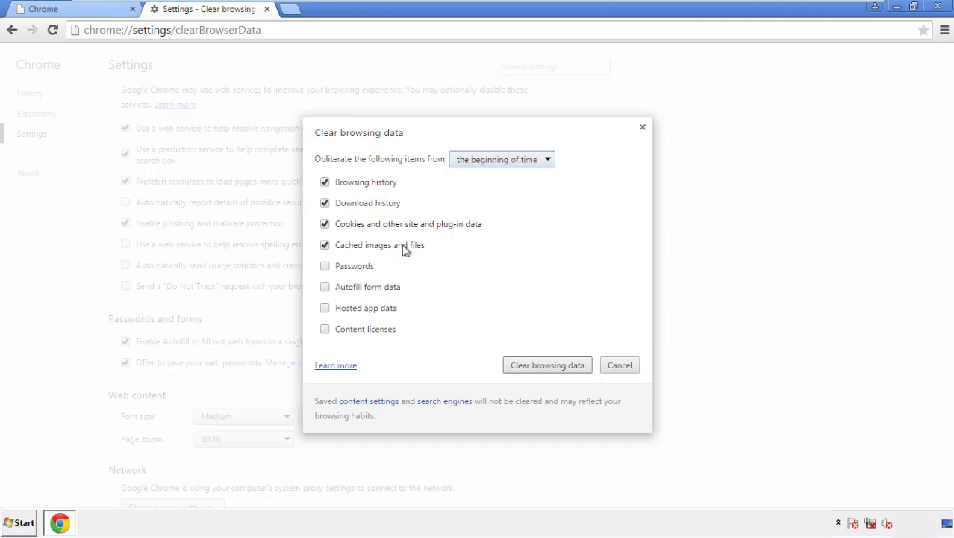
pyautogui.click(330, 287)
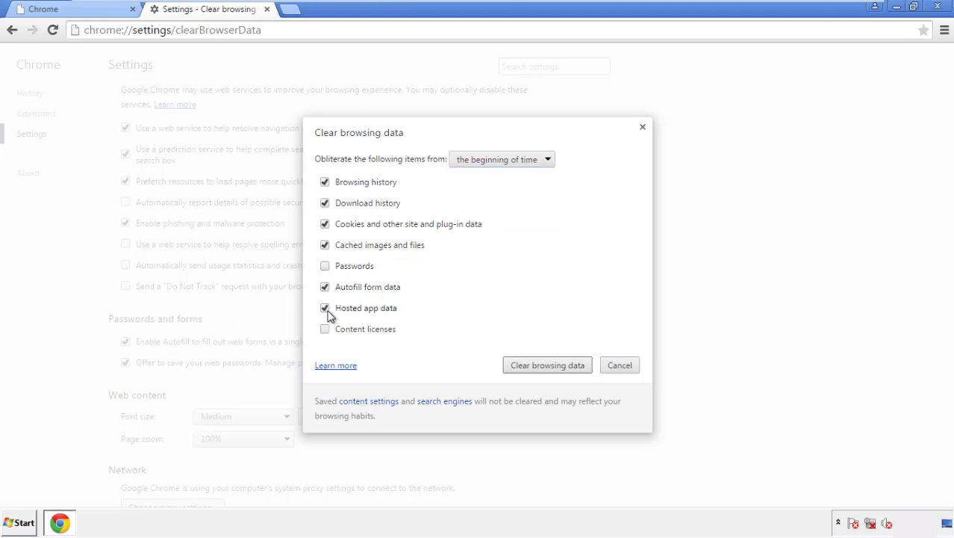
pyautogui.click(534, 366)
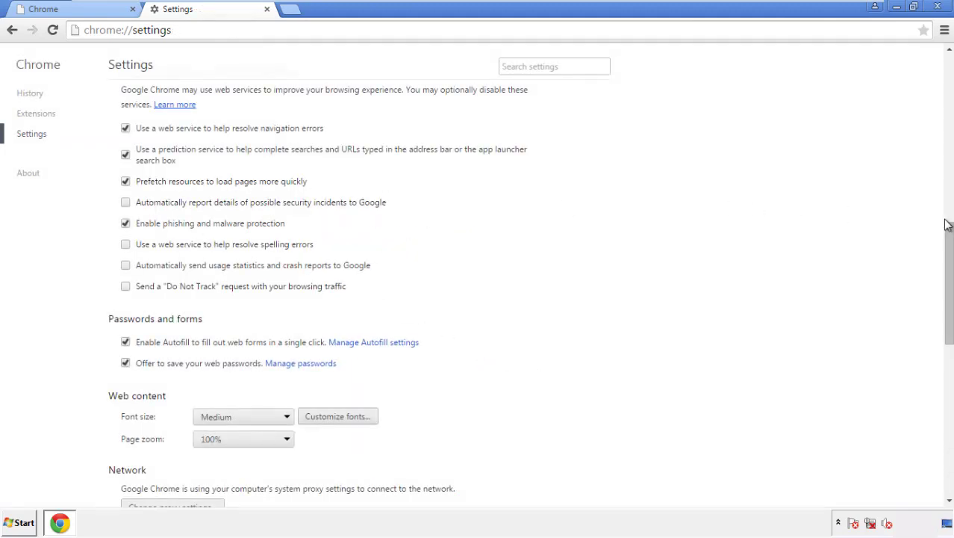
# Reset Chrome settings to their original defaults and close the browser
pyautogui.moveTo(948, 224); pyautogui.dragTo(949, 396)
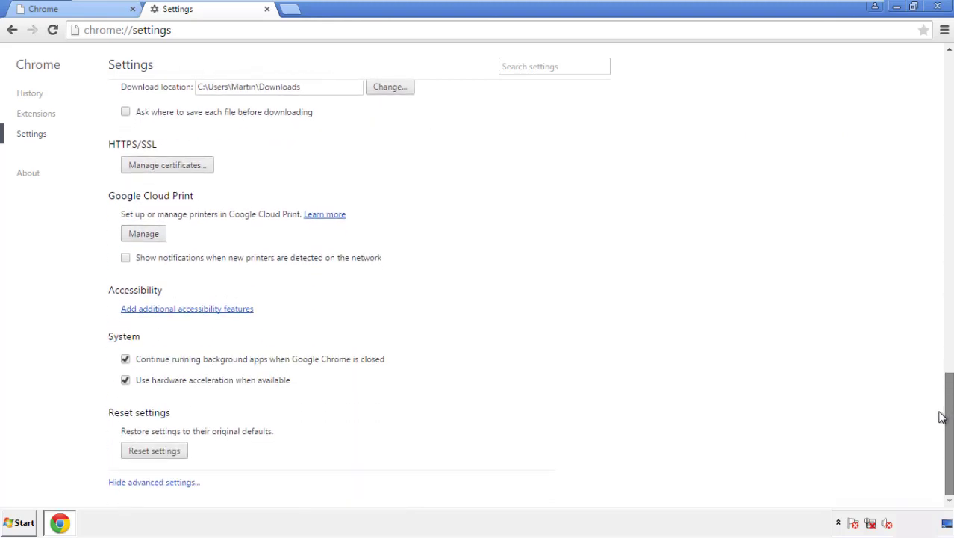
pyautogui.click(180, 455)
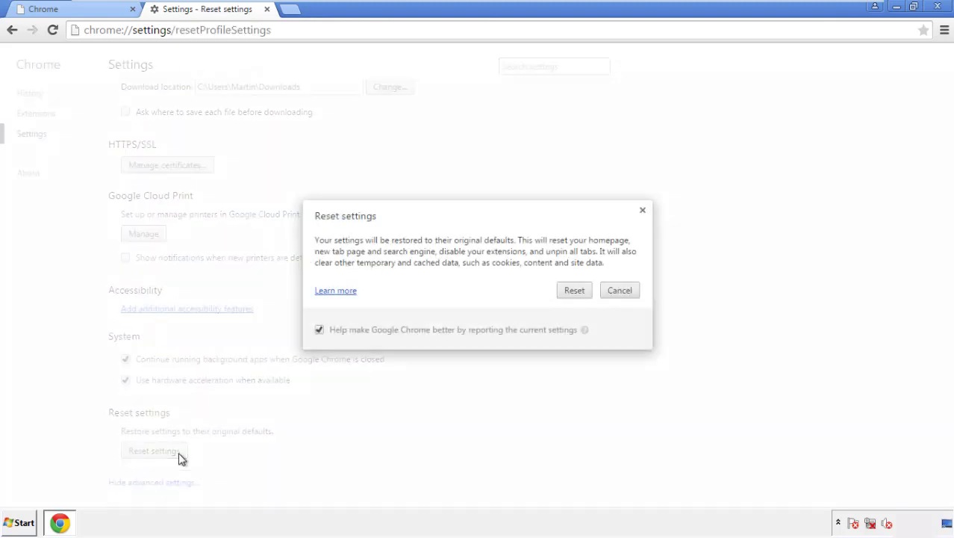
pyautogui.click(575, 291)
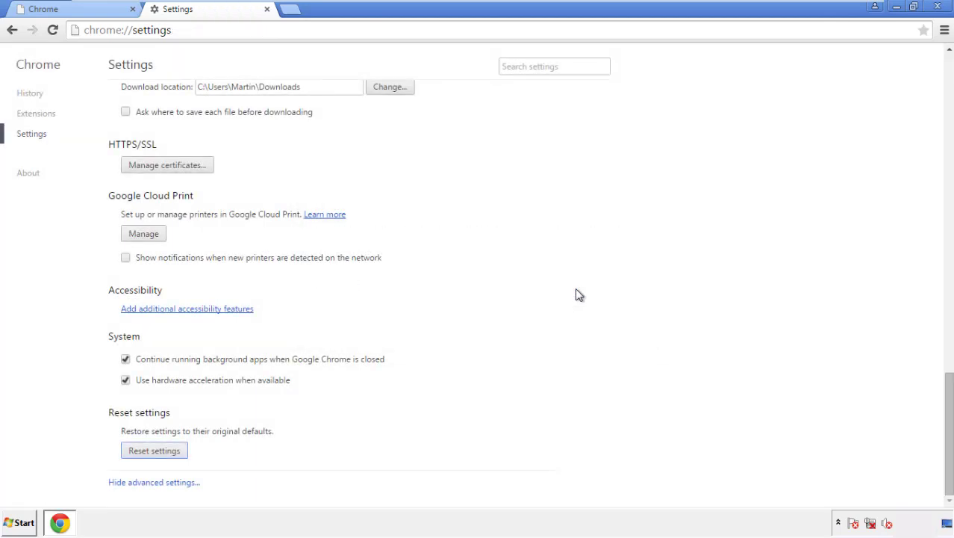
pyautogui.click(937, 7)
# Remove the Search Mine extension in Firefox's Add-ons manager, then close Firefox
pyautogui.click(515, 242)
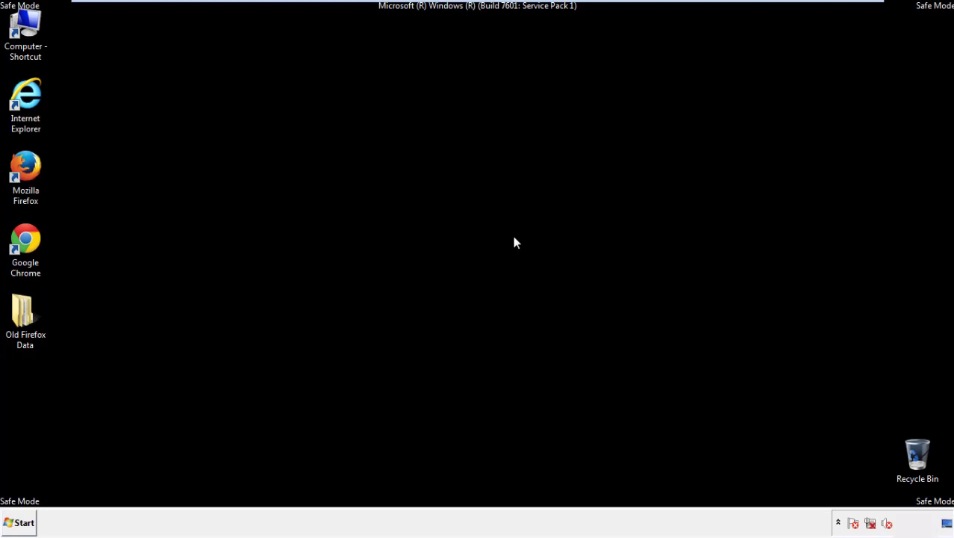
pyautogui.doubleClick(36, 186)
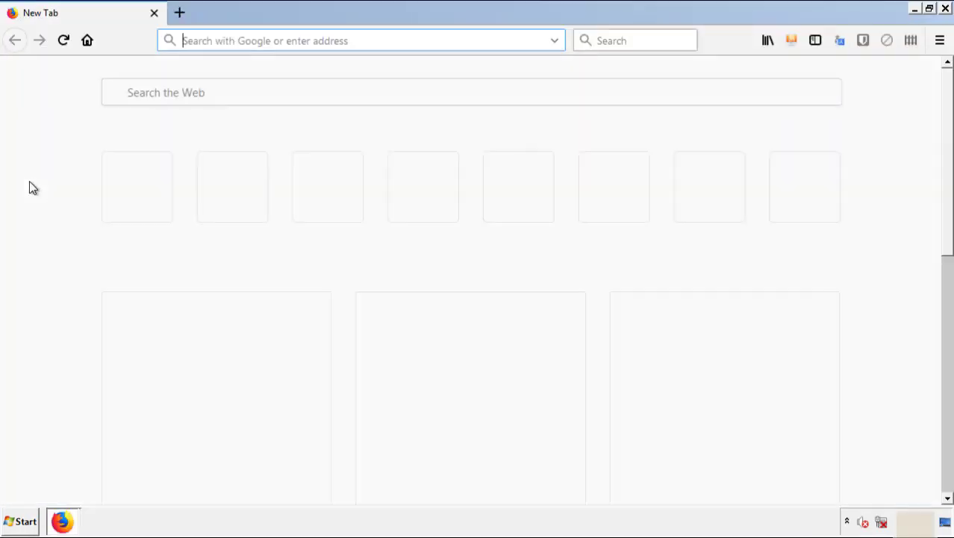
pyautogui.click(939, 41)
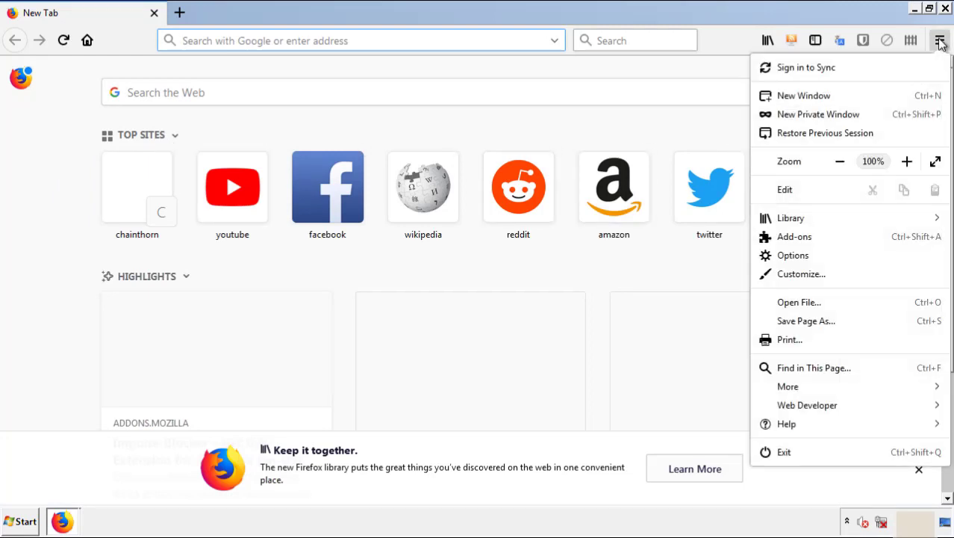
pyautogui.click(879, 244)
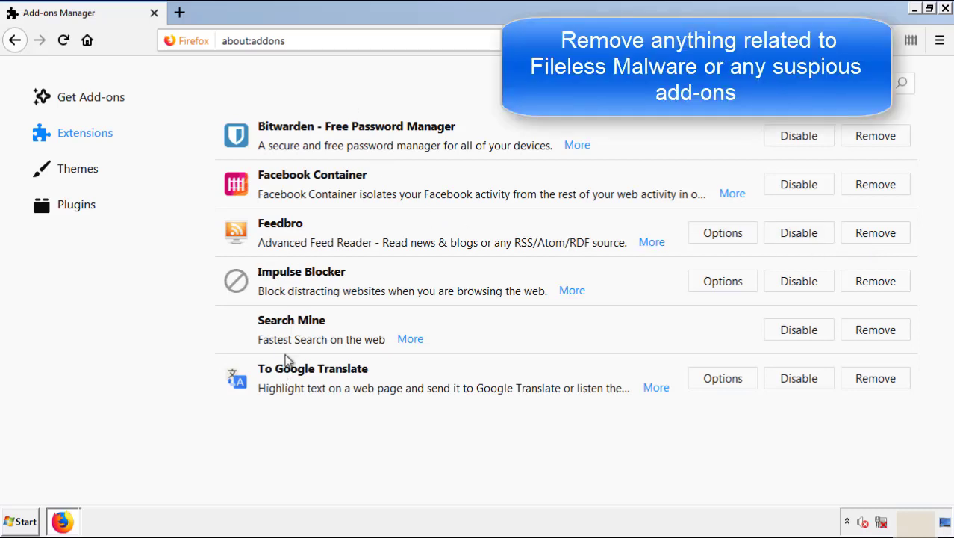
pyautogui.click(870, 334)
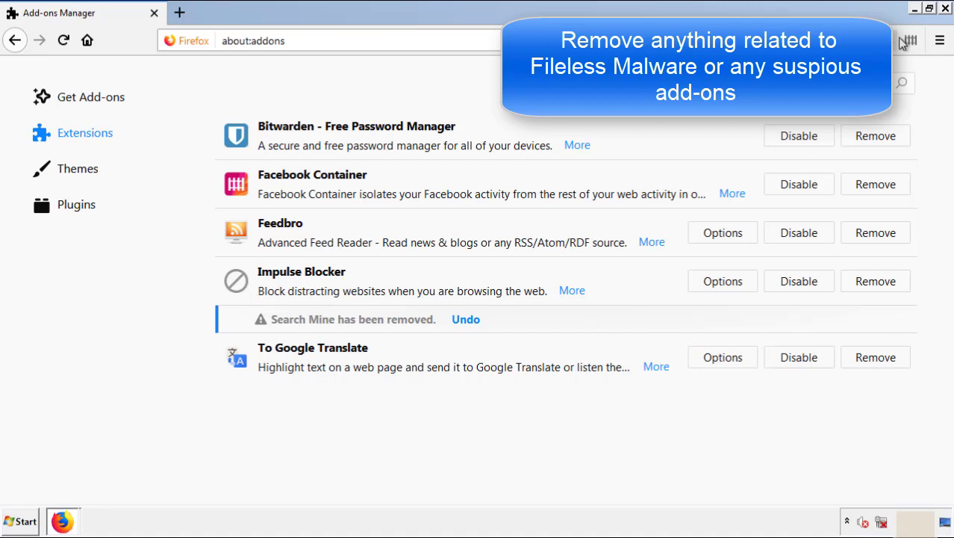
pyautogui.click(946, 9)
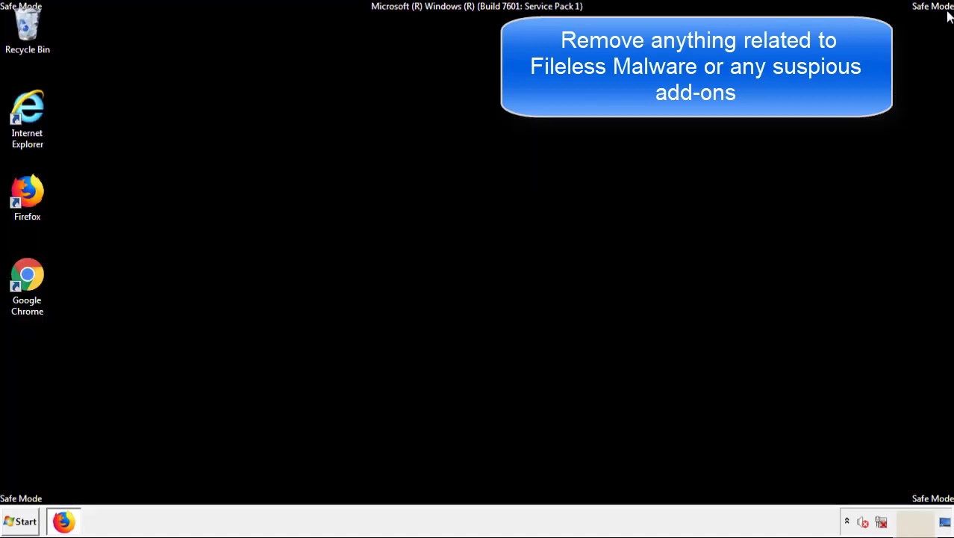
# Remove the Search Mine extension from Chrome's Extensions page, then close Chrome
pyautogui.doubleClick(27, 287)
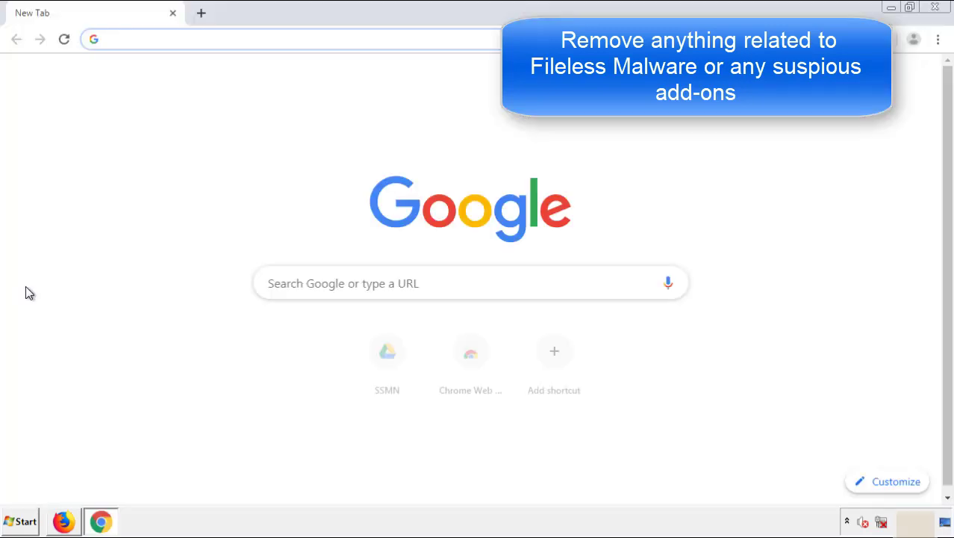
pyautogui.click(938, 39)
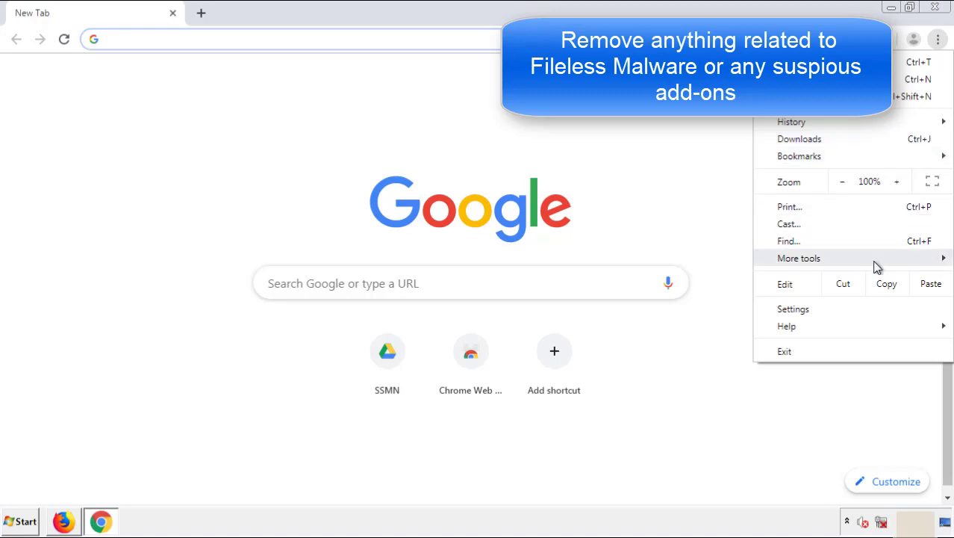
pyautogui.moveTo(799, 258)
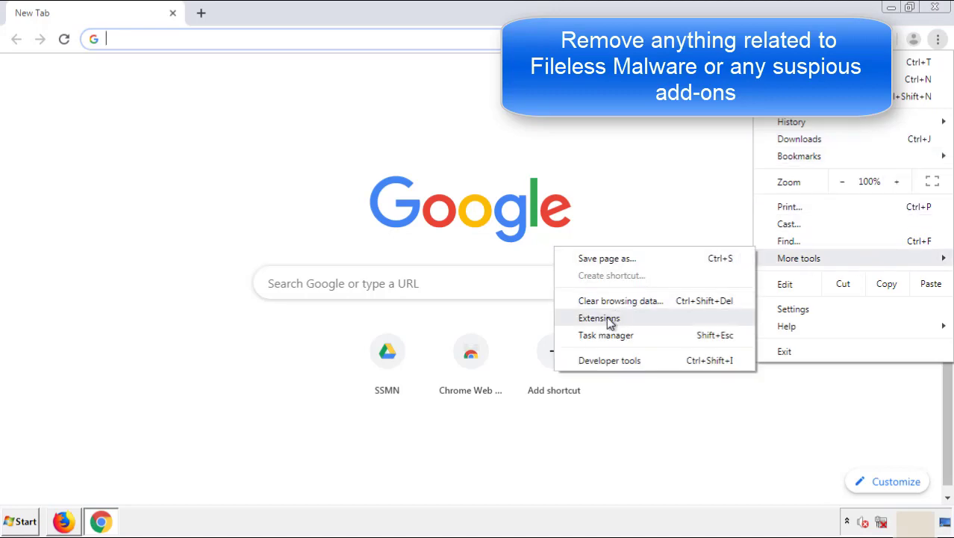
pyautogui.click(606, 317)
pyautogui.scroll(-10, 268, 243)
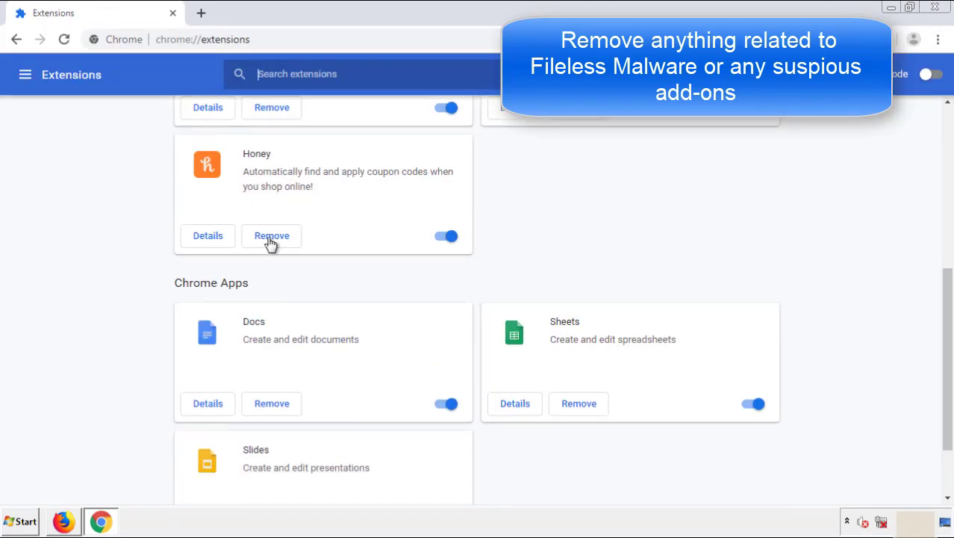
pyautogui.scroll(10, 362, 273)
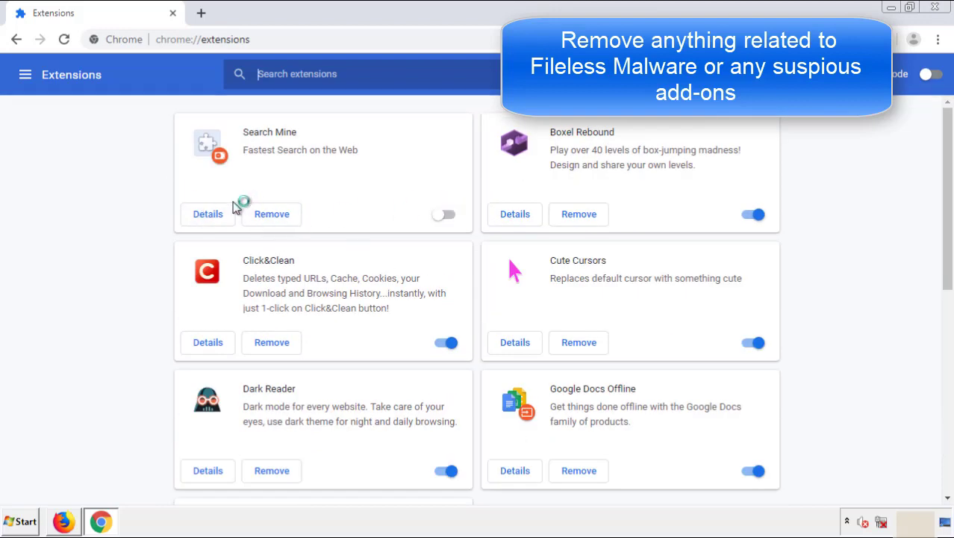
pyautogui.click(271, 215)
pyautogui.click(526, 132)
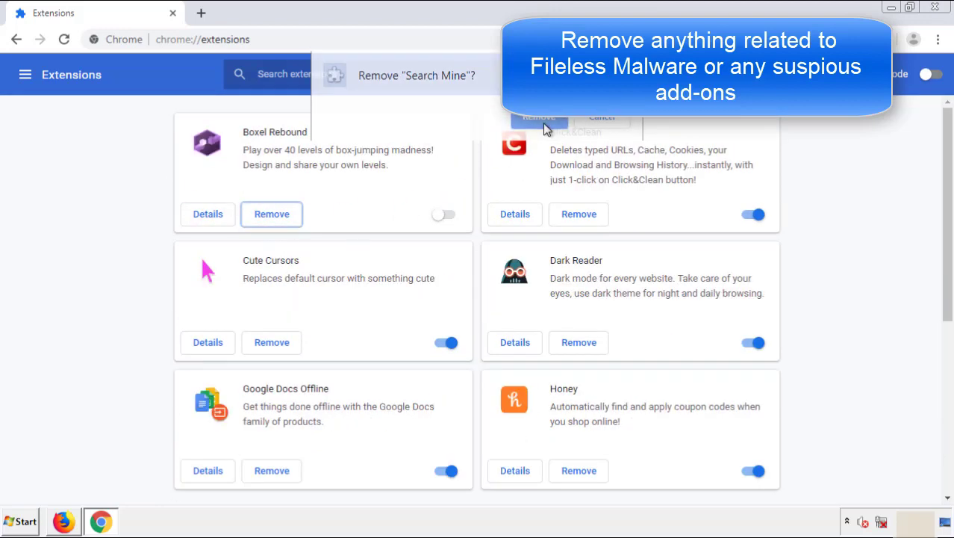
pyautogui.click(942, 11)
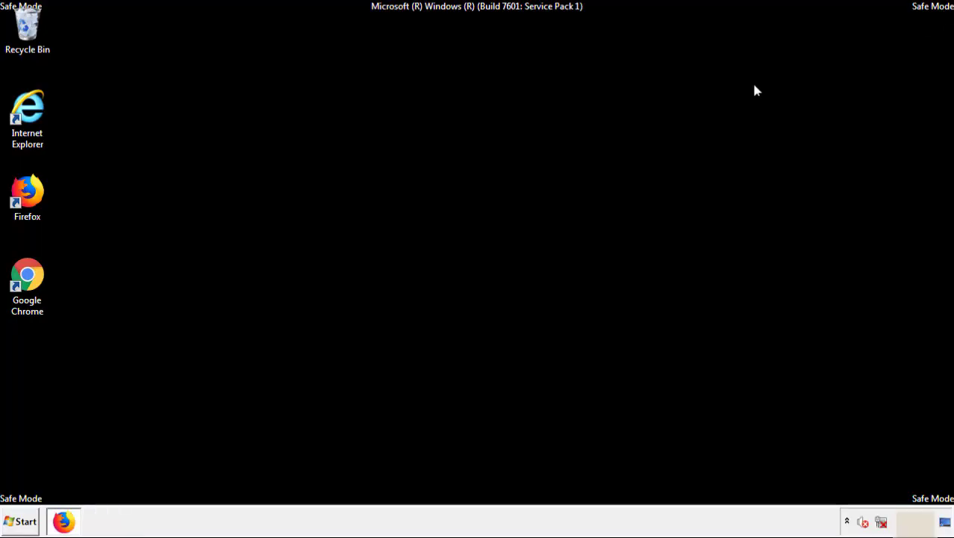
# Open the Start menu to reach the shutdown choices for restarting
pyautogui.click(22, 521)
pyautogui.moveTo(258, 489)
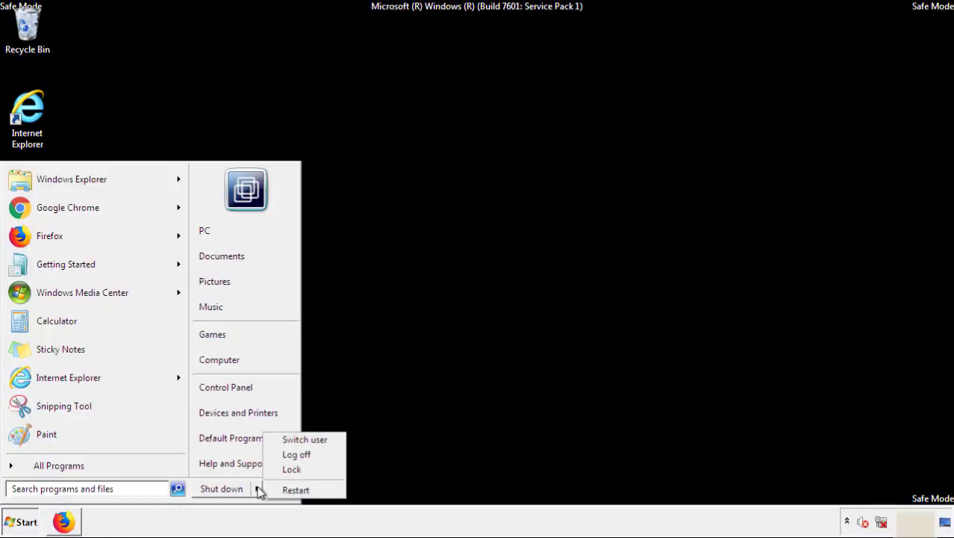